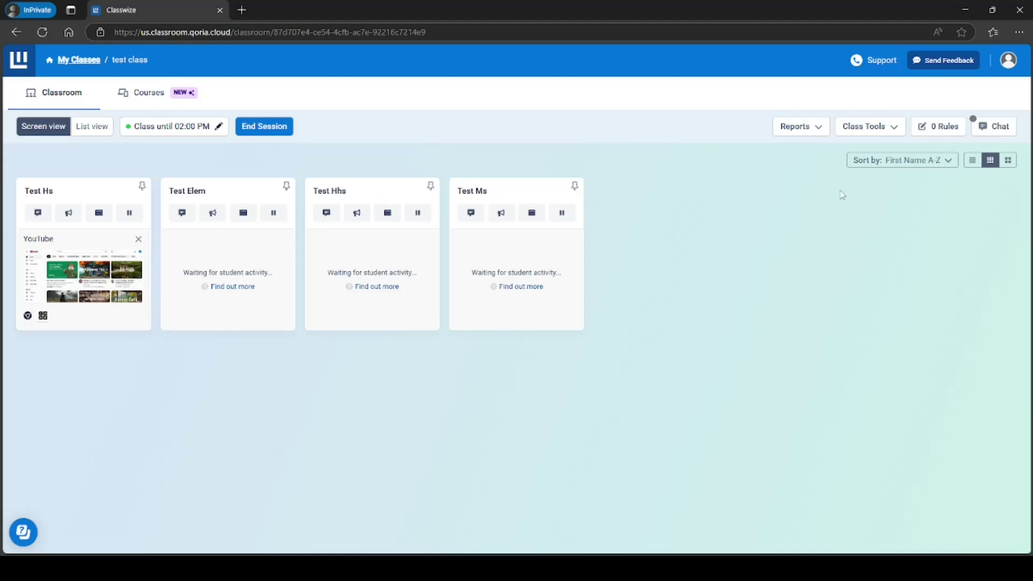
Step: Open the site google.com for all students in the class
left_click(868, 129)
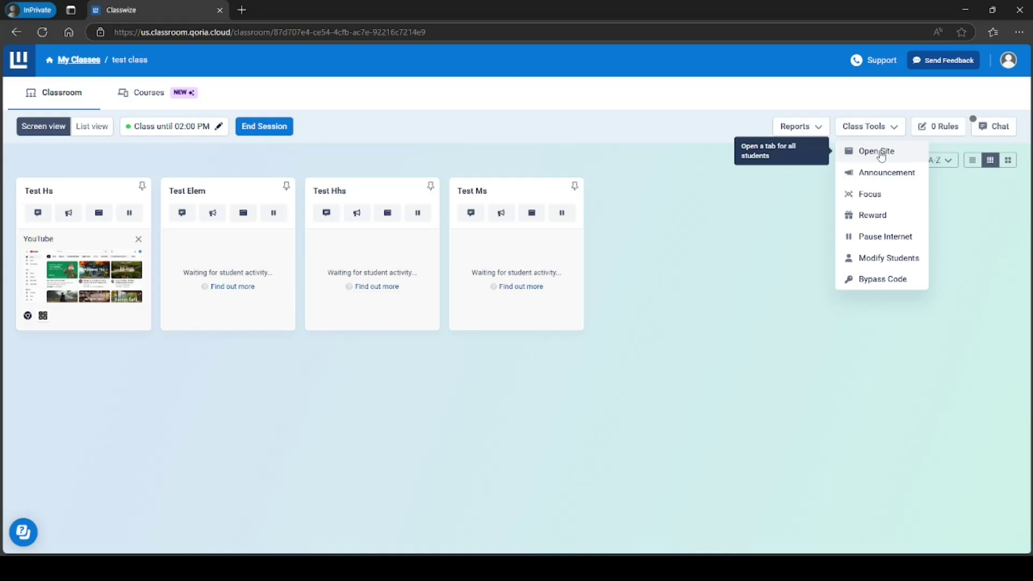
left_click(880, 153)
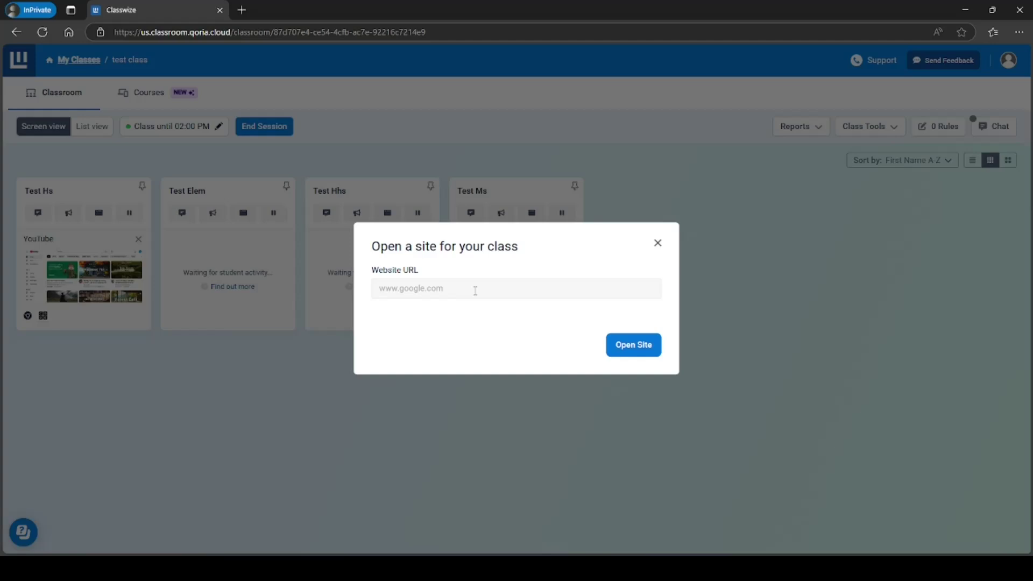
type("google.com")
left_click(639, 348)
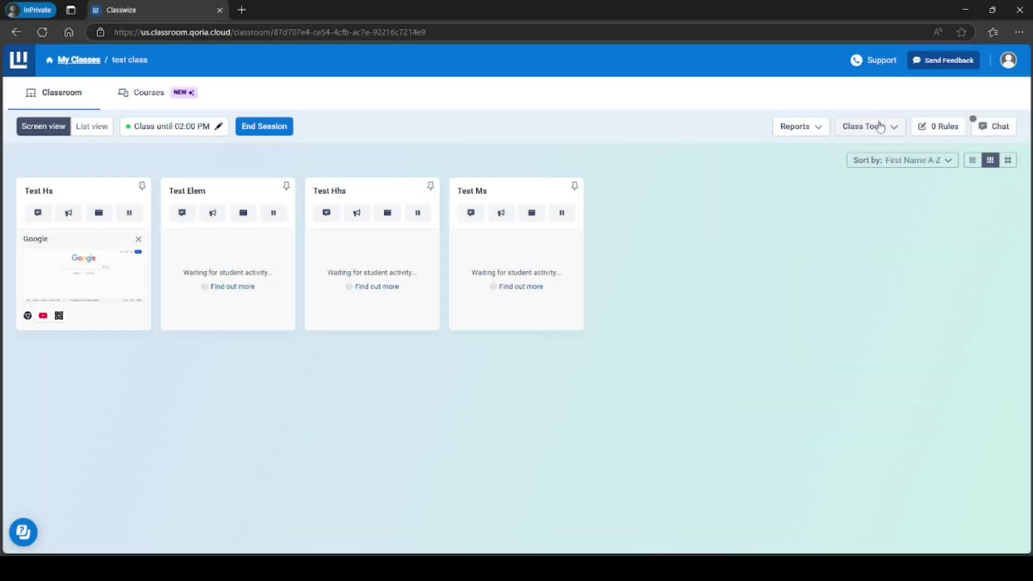
Step: Send the class the announcement "Hello how is everyone today!"
left_click(872, 129)
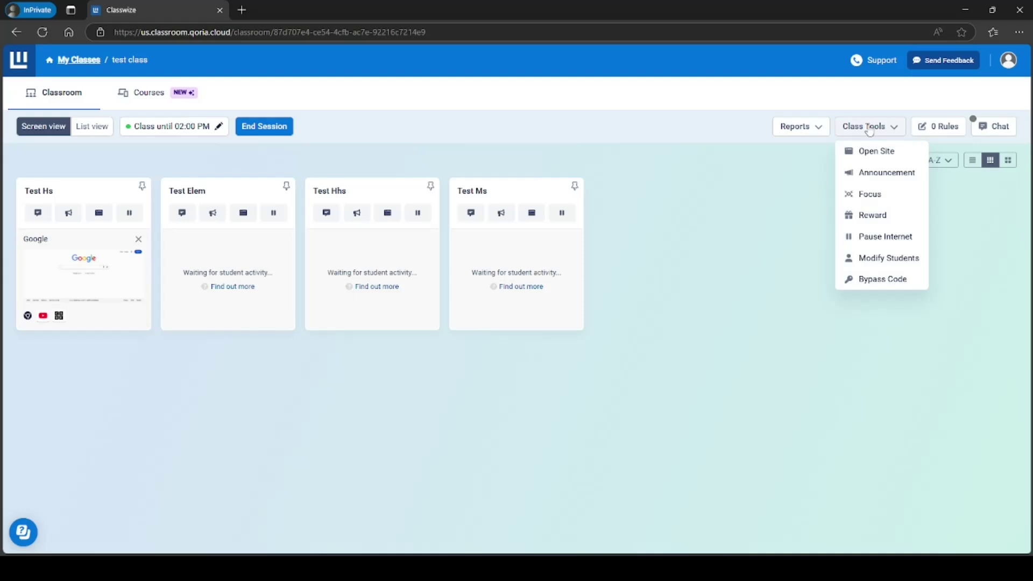
left_click(881, 174)
type("Hello ")
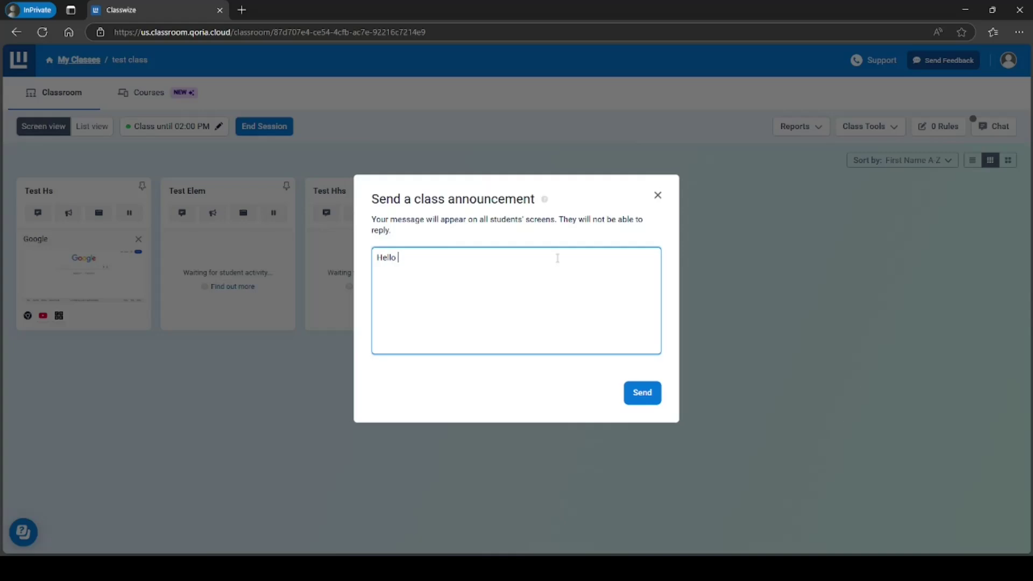
type("how is everyone today!")
left_click(641, 392)
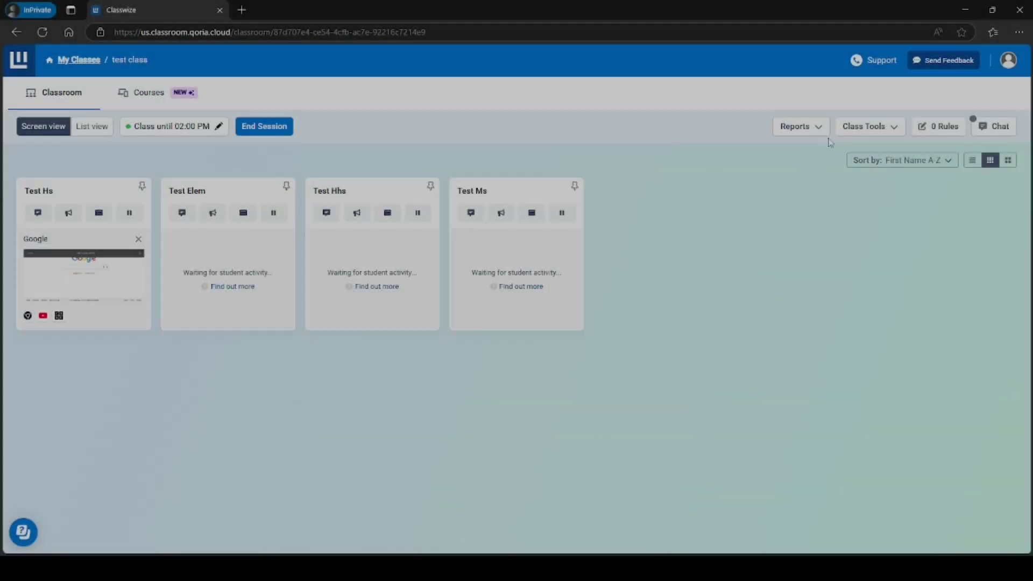
Step: Set up a class reward with a duration of 15 minutes
left_click(860, 130)
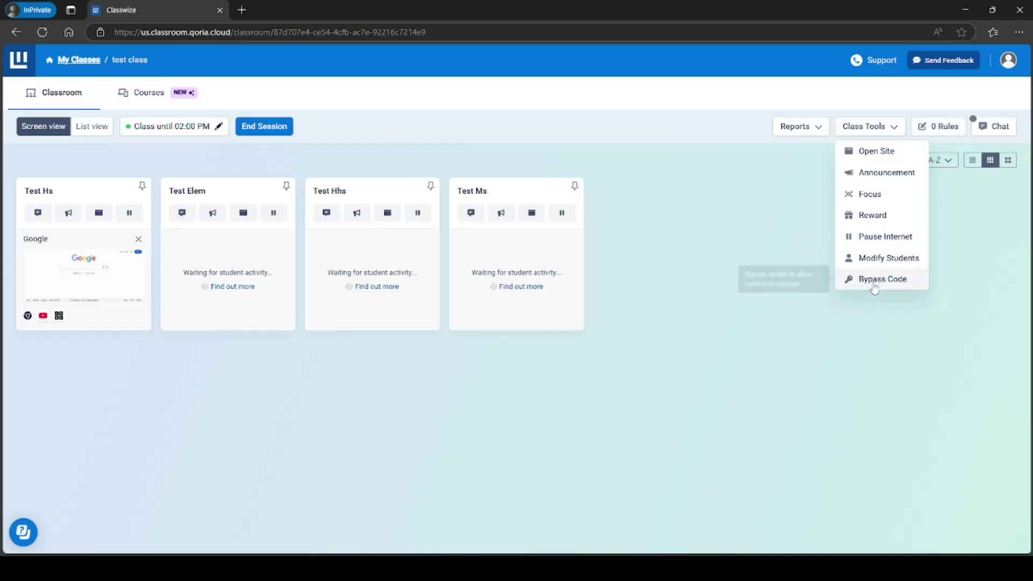
left_click(867, 215)
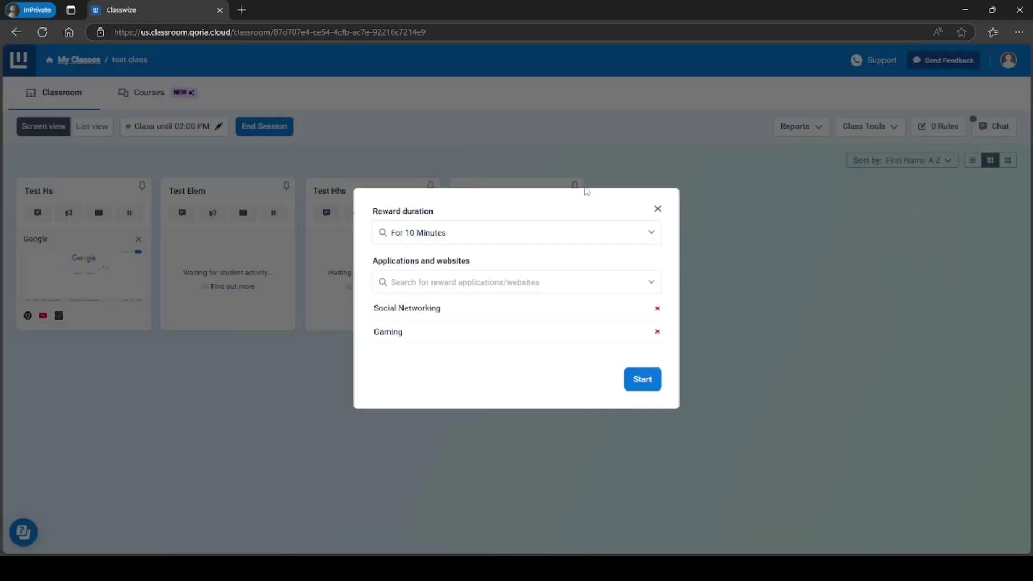
left_click(474, 236)
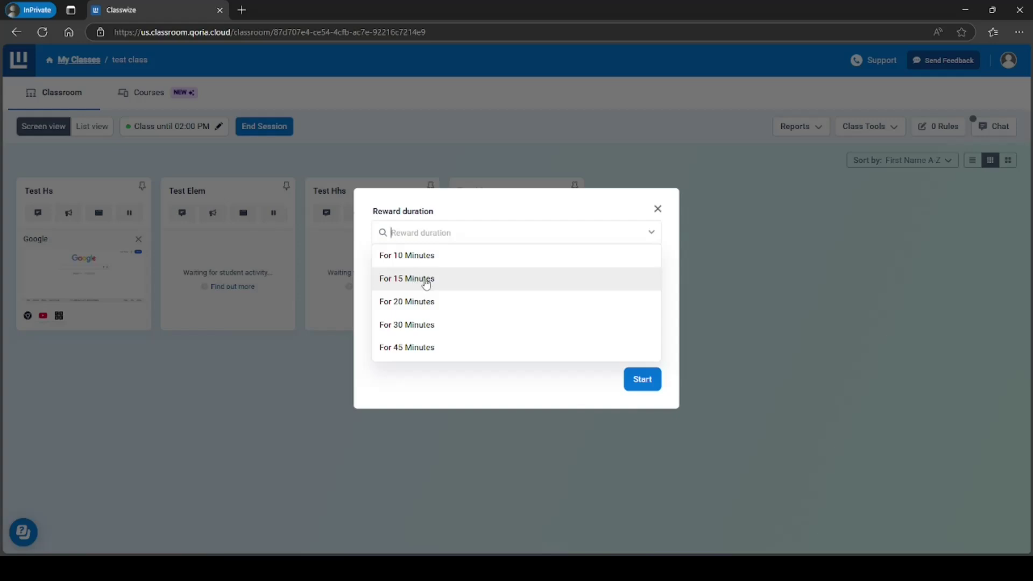
left_click(399, 283)
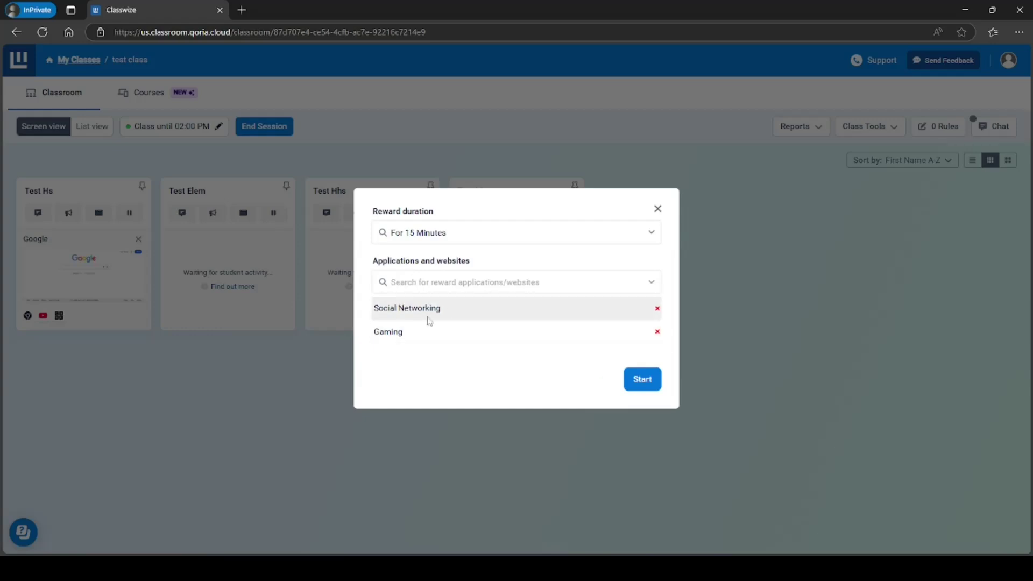
Step: Search the reward applications and websites for "cool", and start the reward with Social Networking and Gaming allowed
left_click(446, 278)
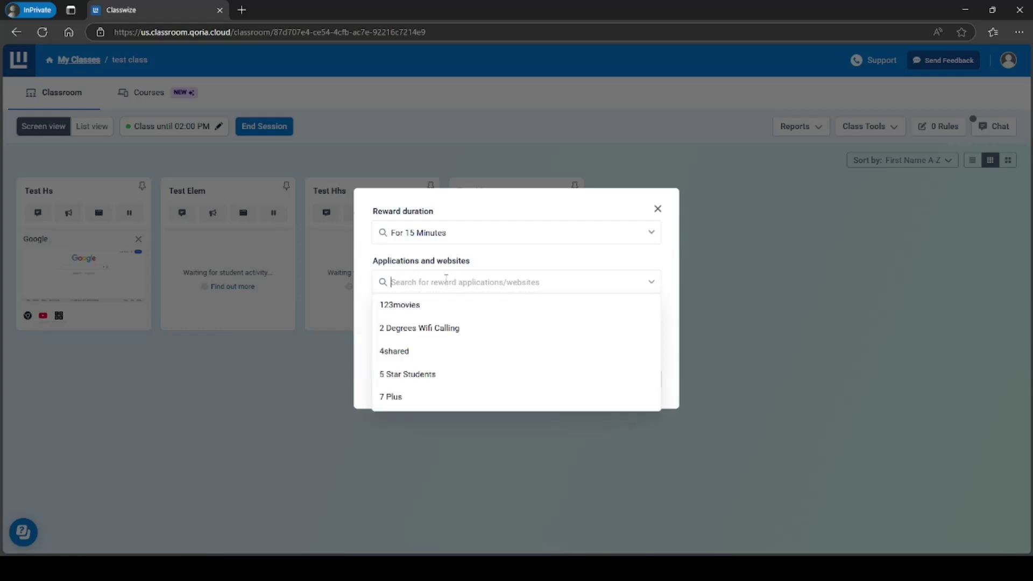
type("cool")
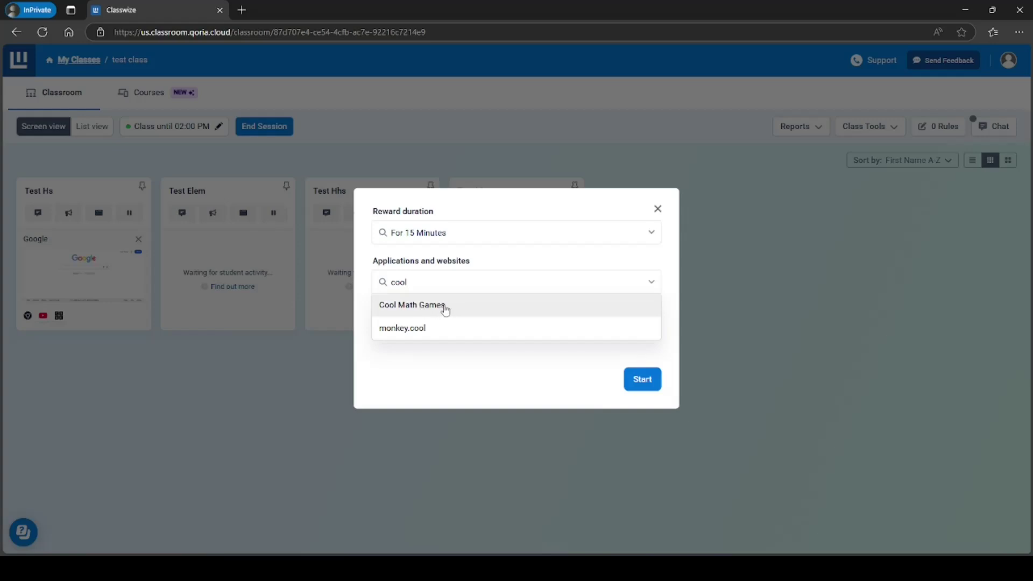
left_click(452, 299)
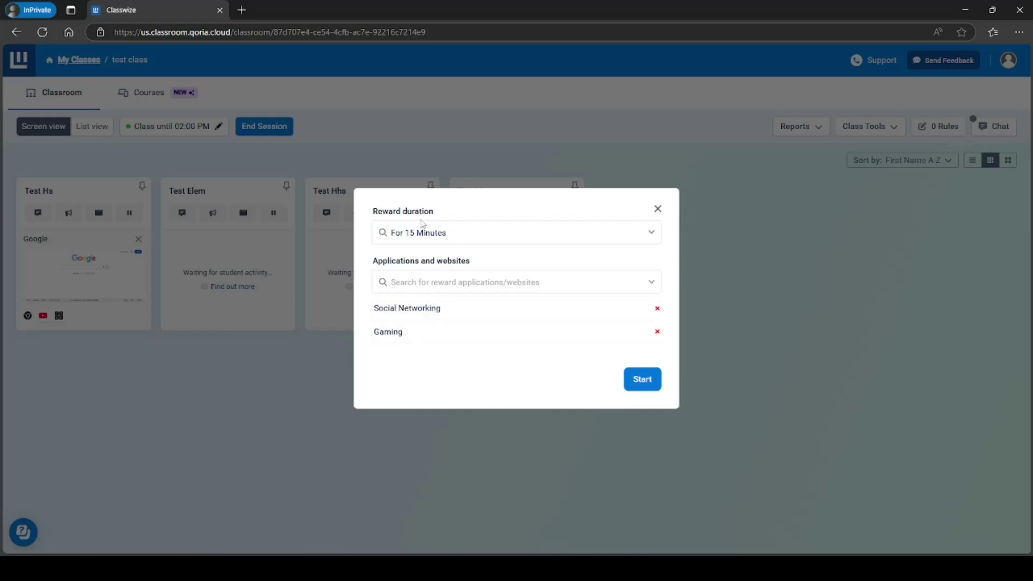
left_click(643, 380)
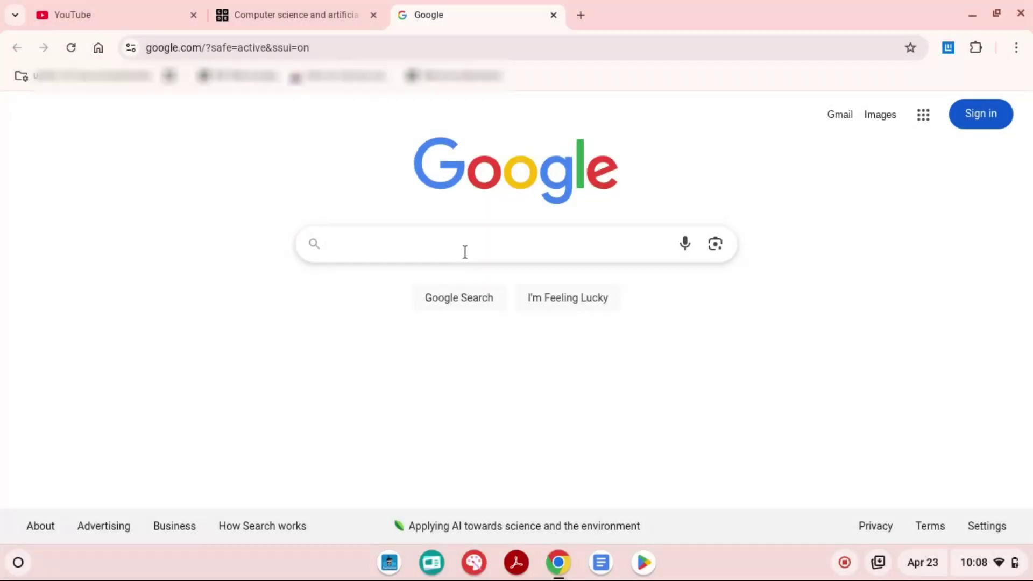
Step: On the student Chromebook, search Google for "cool math games" and open the Cool Math Games website
left_click(465, 252)
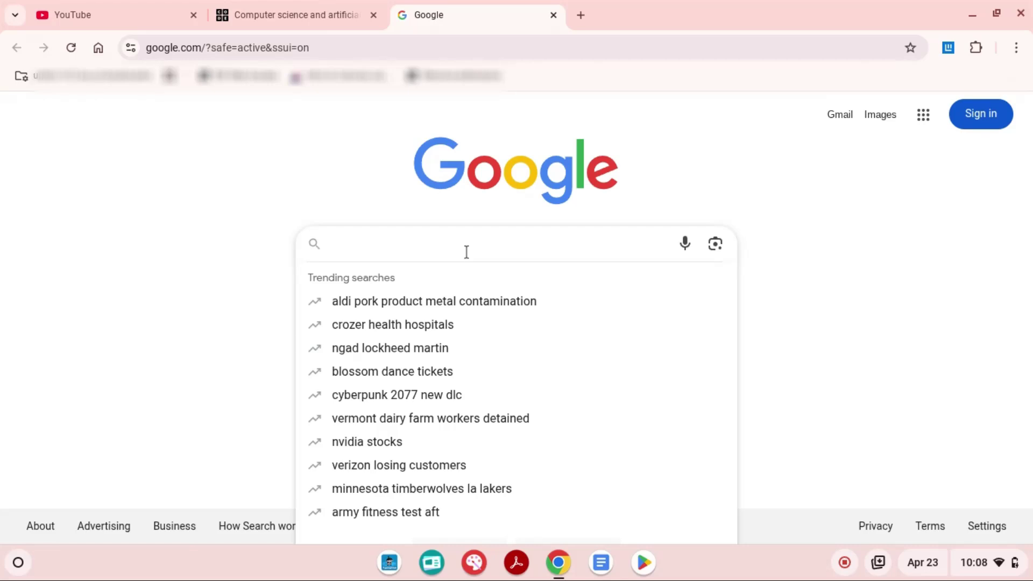
type("cool math g")
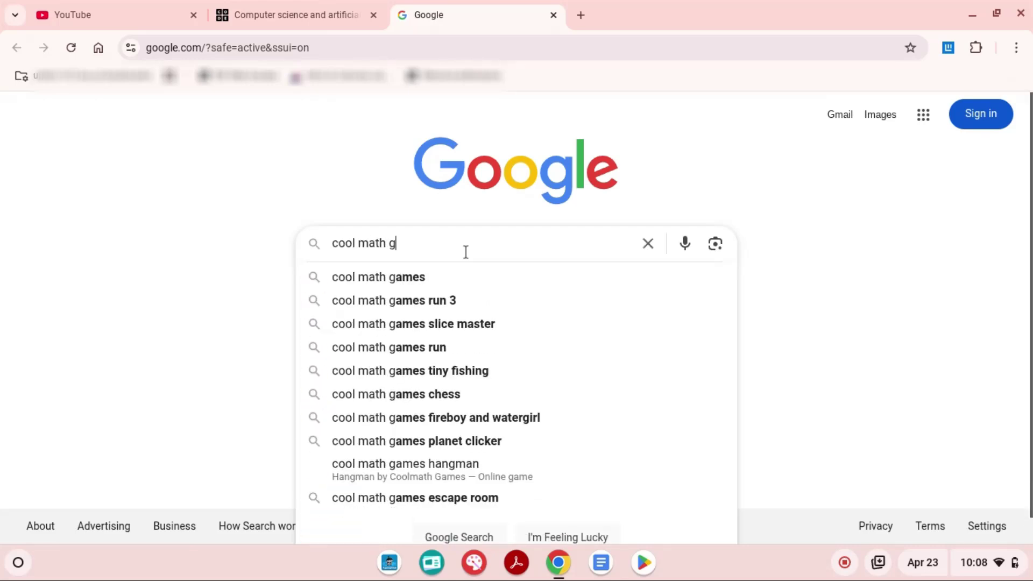
type("ames")
key("Return")
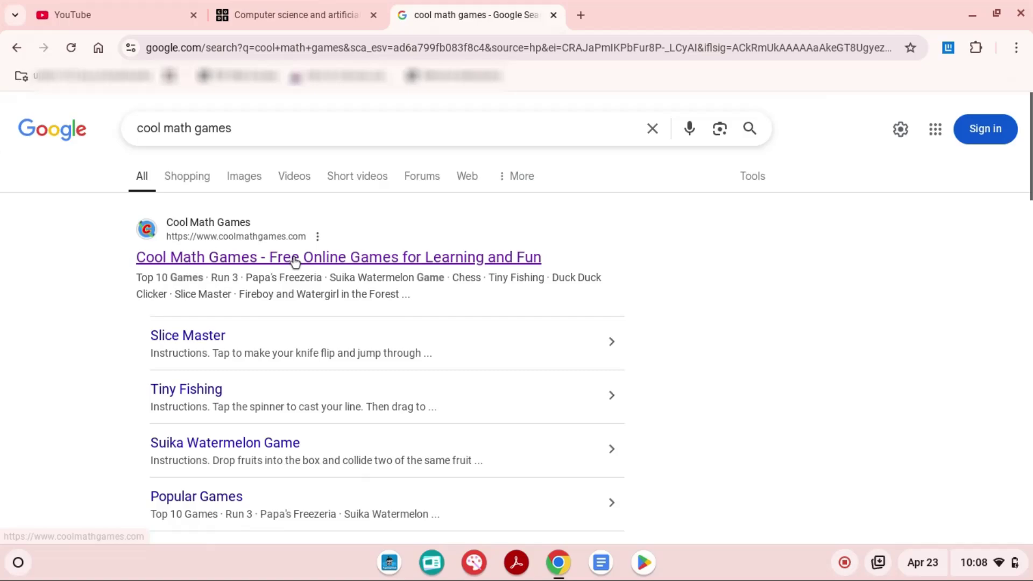
left_click(294, 259)
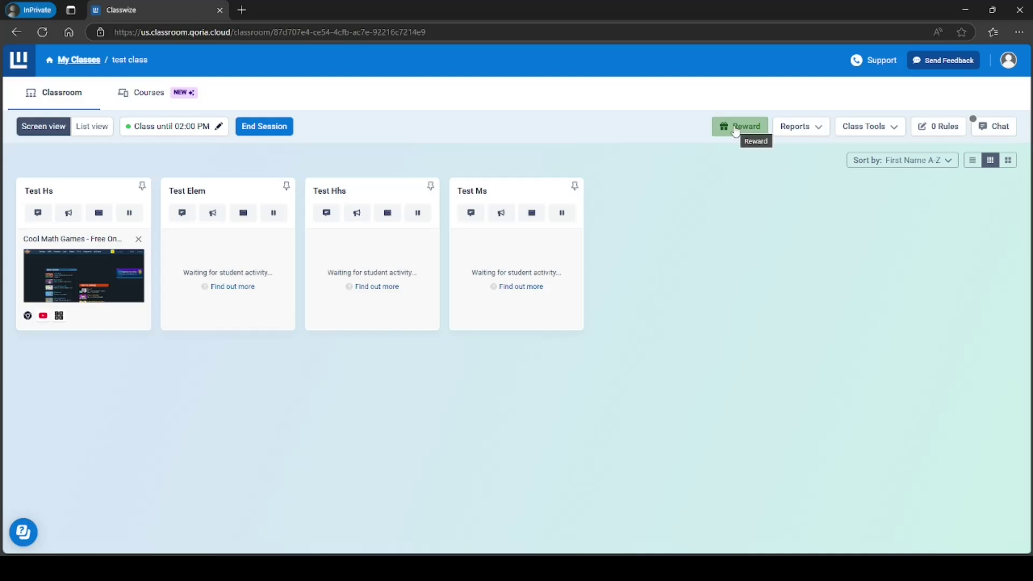
Step: Back in Classwize, stop the active class reward
left_click(735, 129)
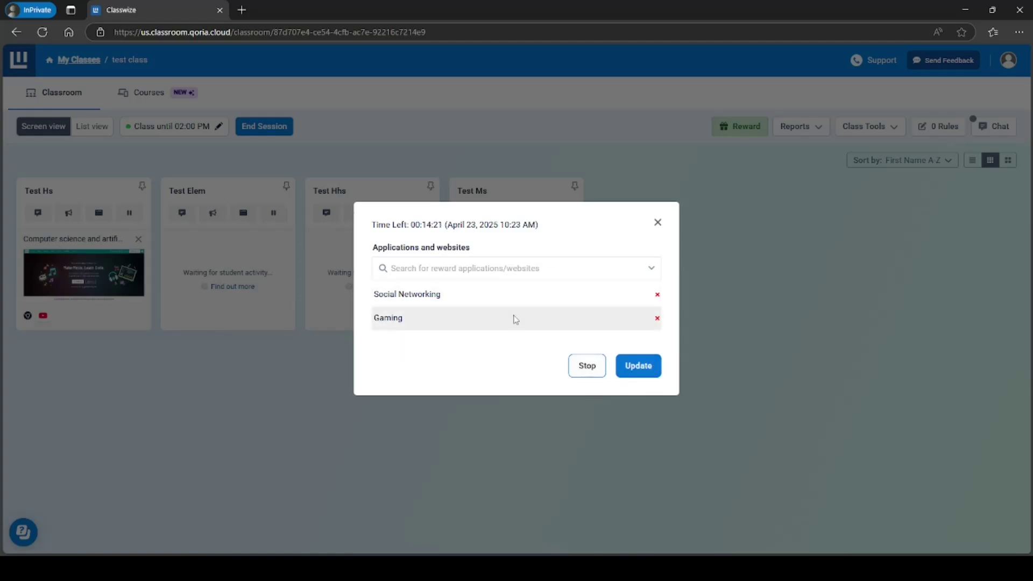
left_click(587, 366)
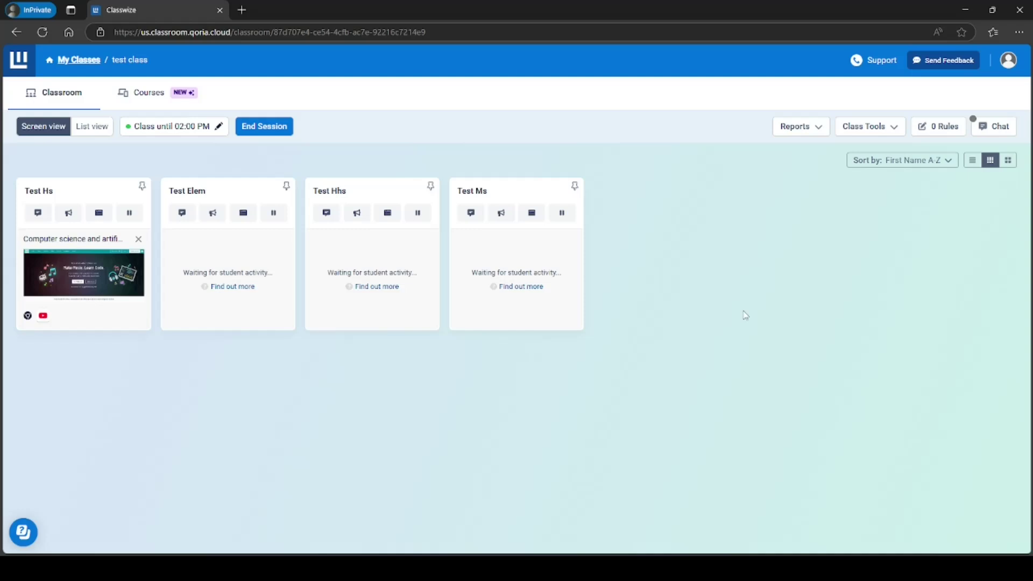
Step: Pause the internet for all students in the class
left_click(872, 127)
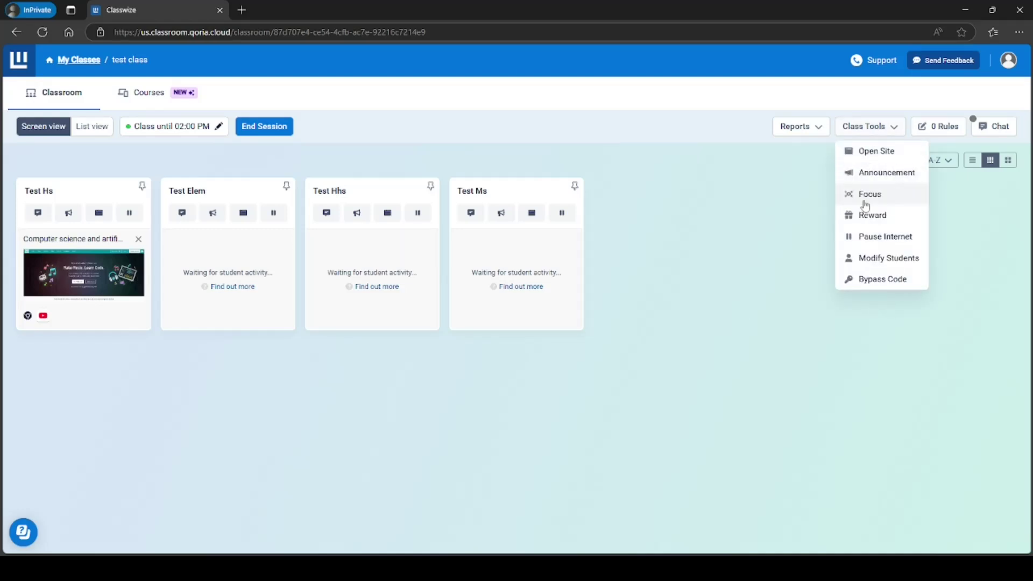
left_click(883, 239)
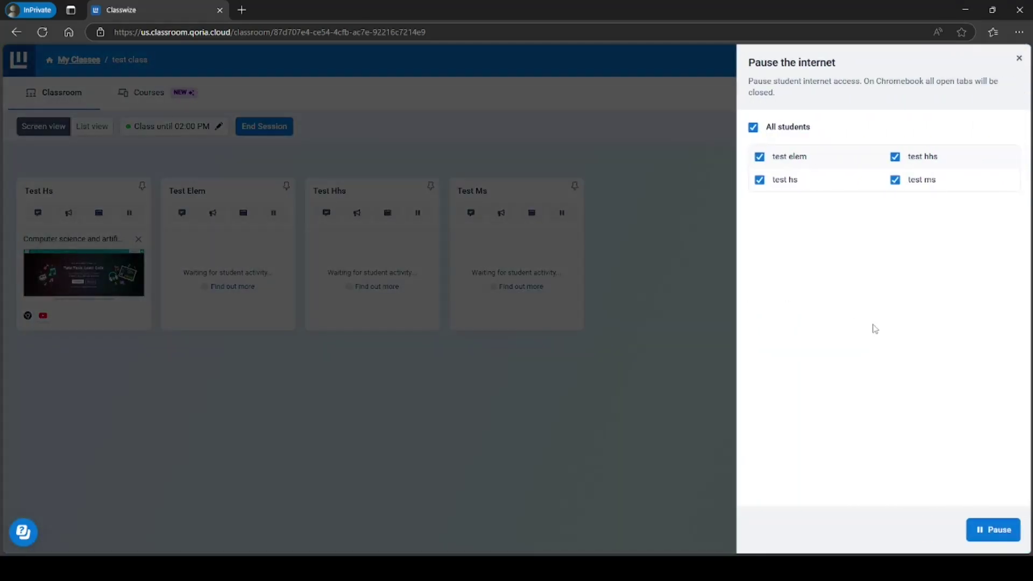
left_click(751, 128)
left_click(751, 128)
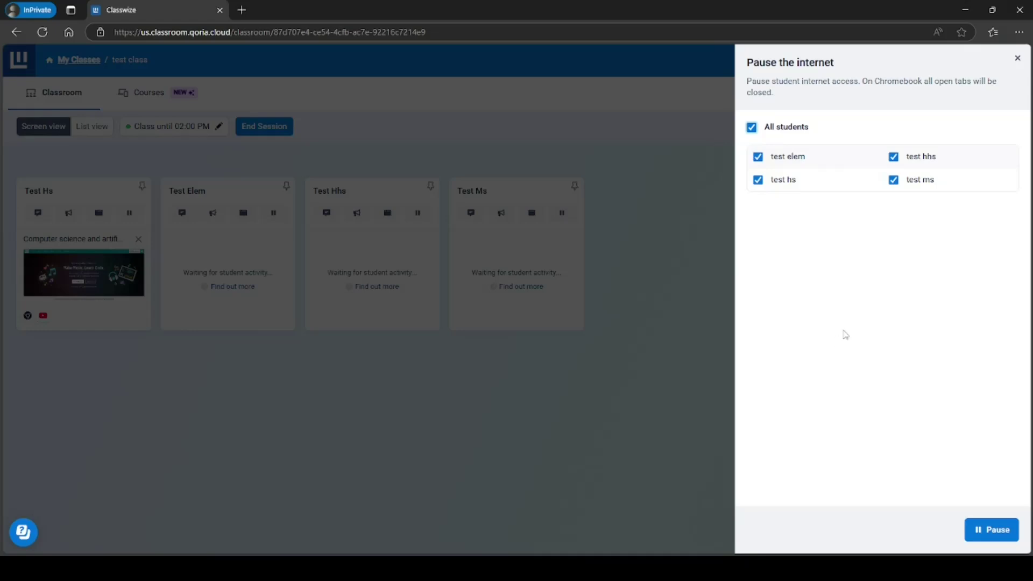
left_click(988, 531)
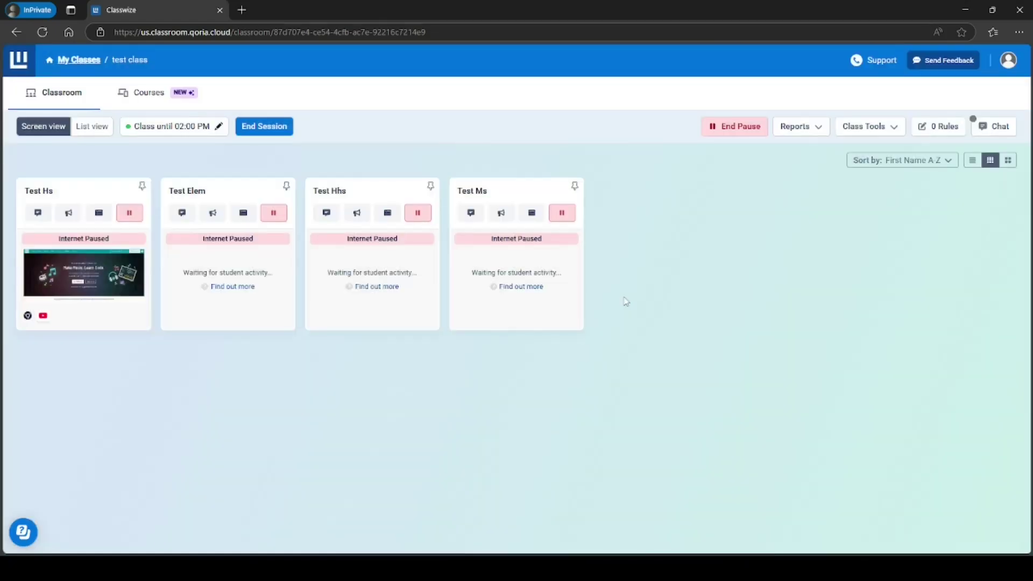
left_click(521, 248)
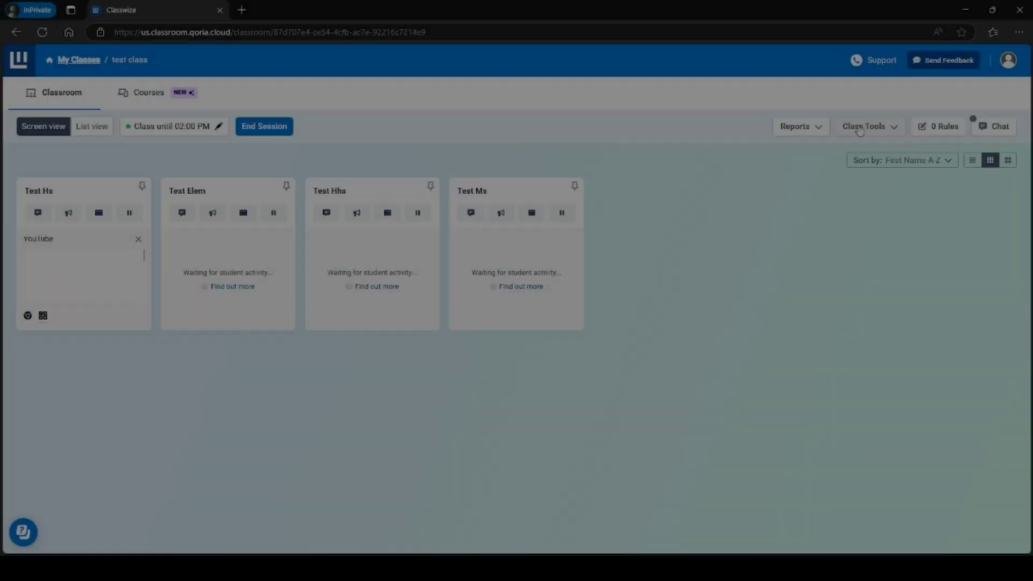
Step: View the class's Modify Students list, and close it without changing the roster
left_click(862, 128)
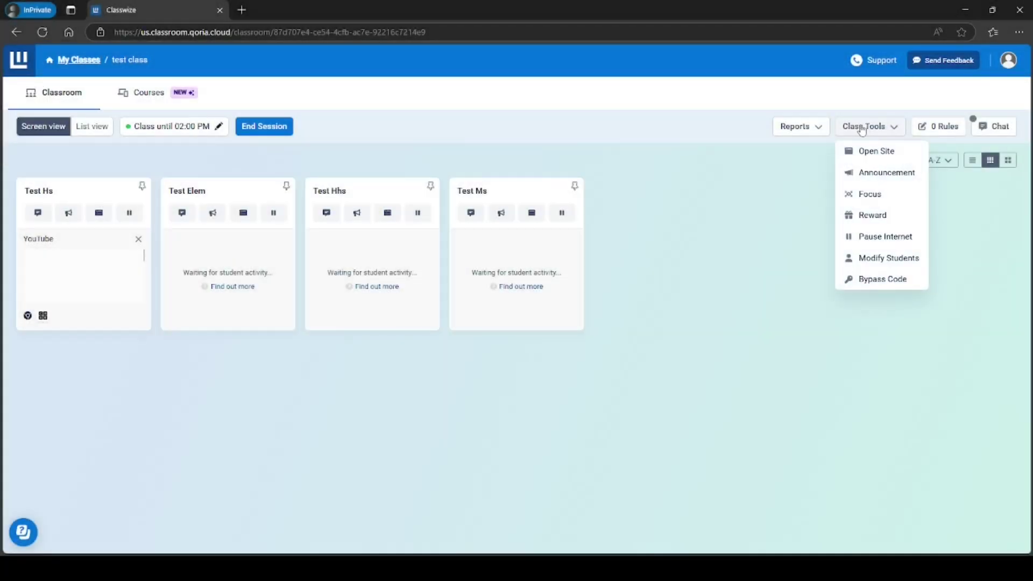
left_click(893, 264)
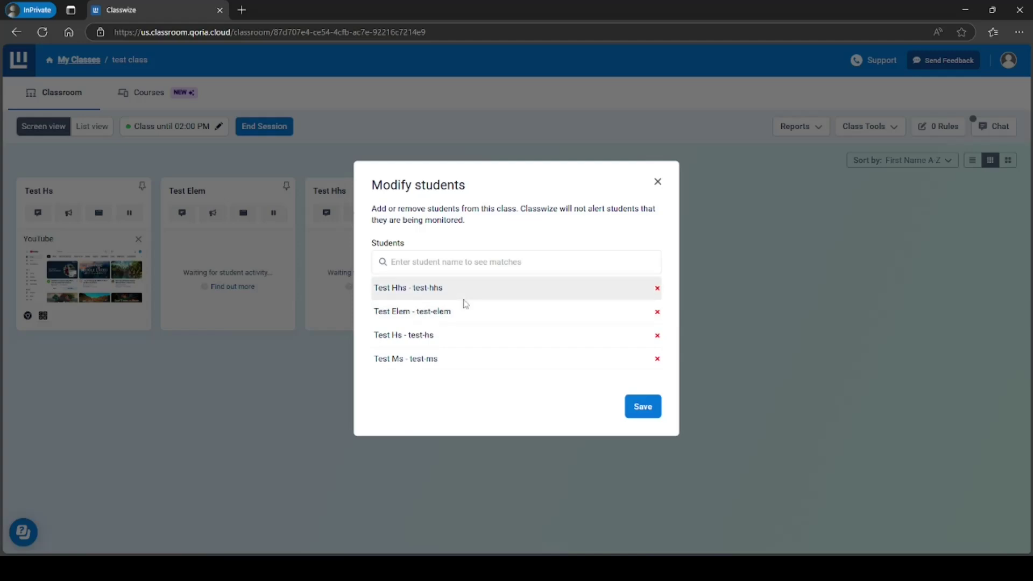
left_click(658, 181)
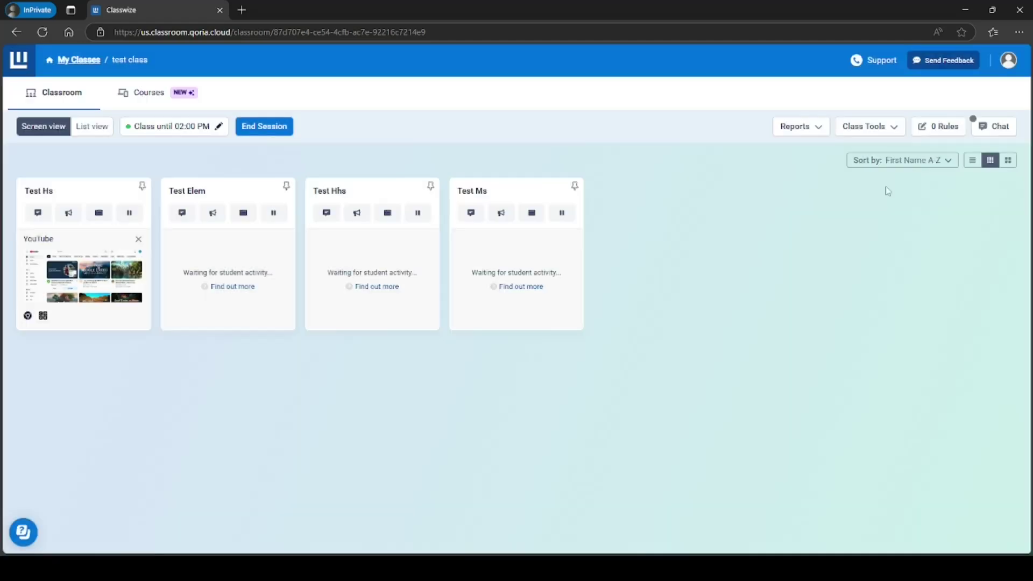
Step: Start a class bypass code with a 15-minute duration and reopen the active bypass code
left_click(870, 129)
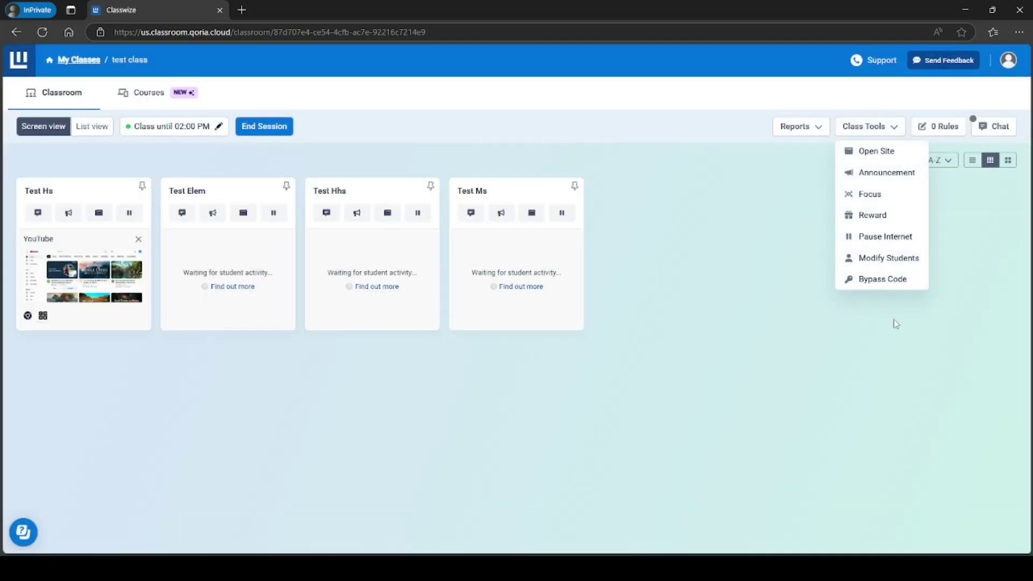
left_click(878, 281)
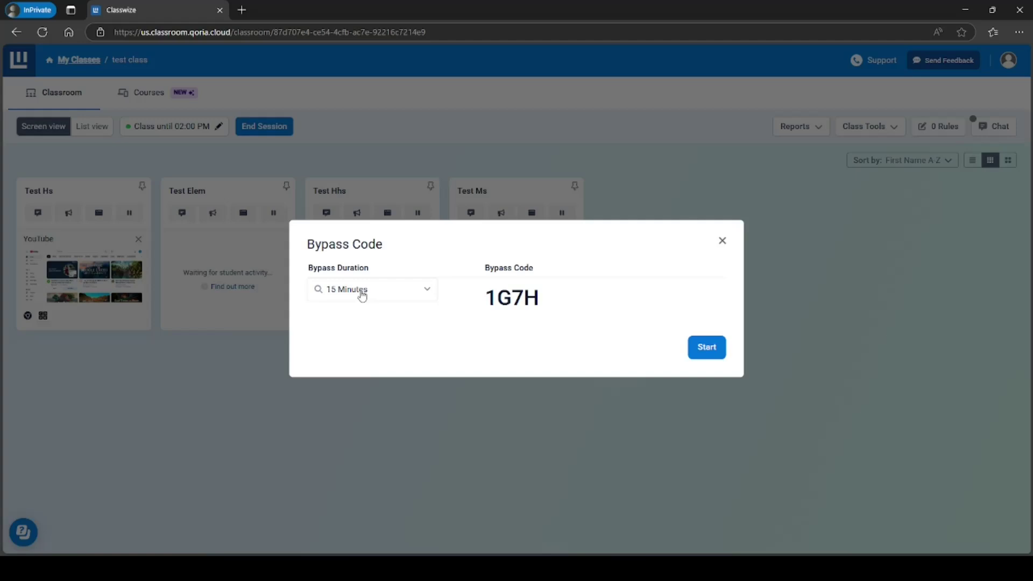
left_click(427, 293)
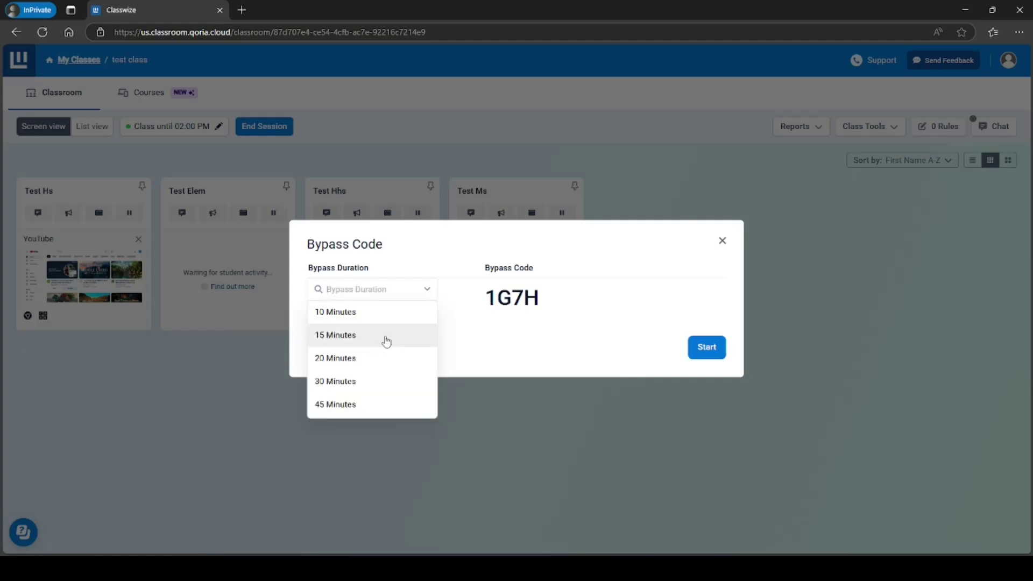
left_click(385, 337)
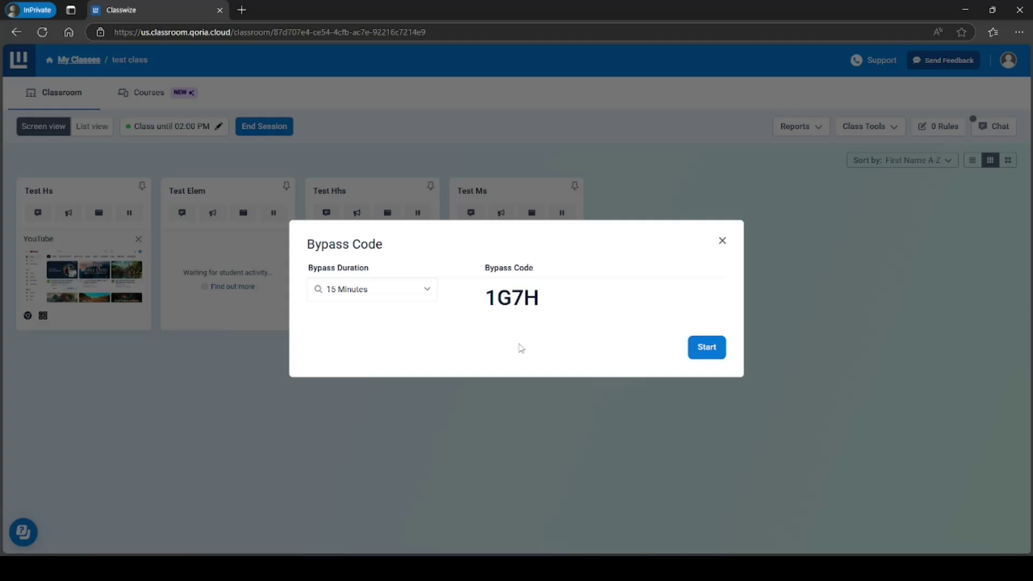
left_click(706, 348)
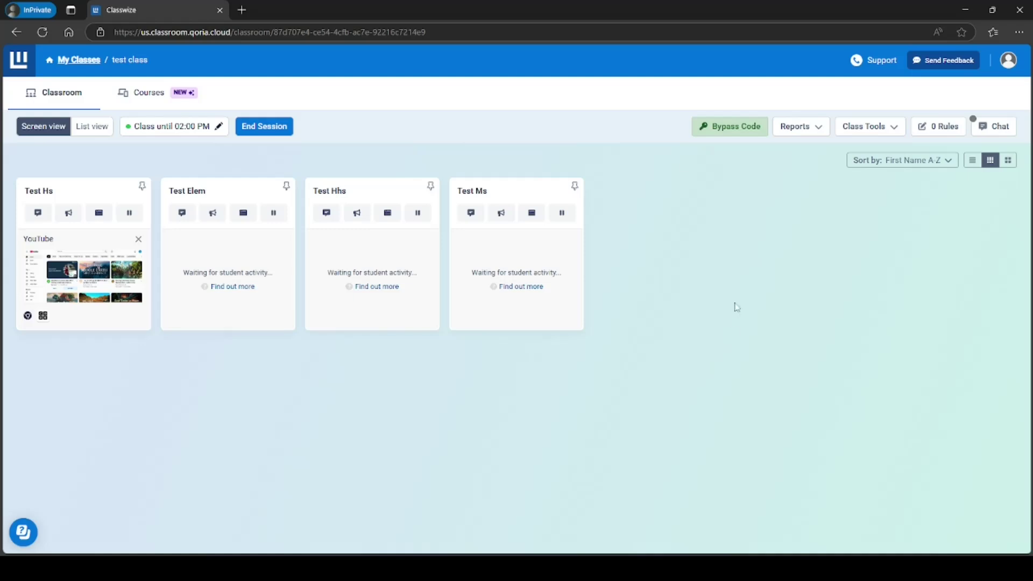
left_click(723, 124)
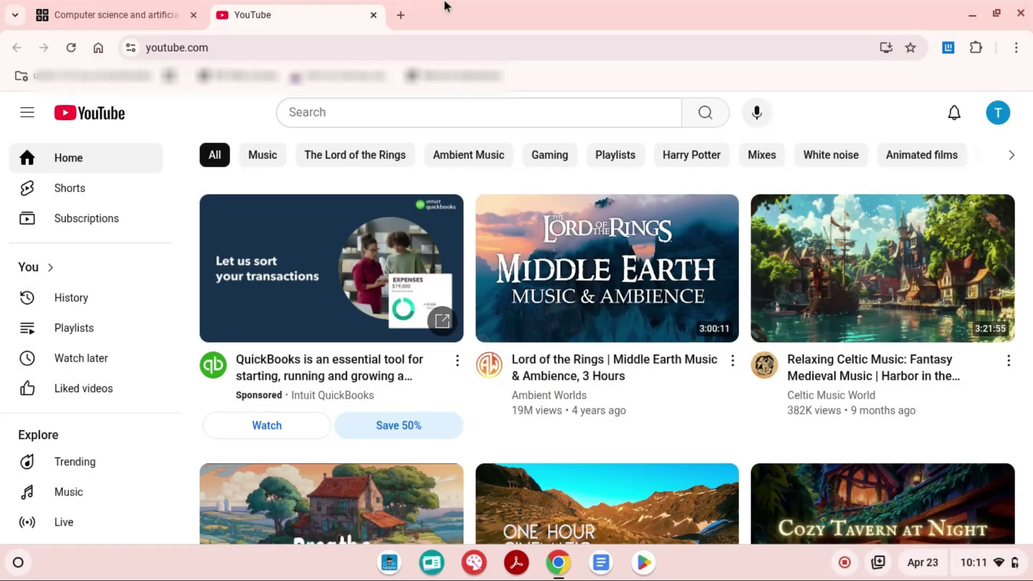
Step: On the student Chromebook, search for "cool math games" in a new tab and try to open the coolmathgames.com result
left_click(401, 15)
type("cool")
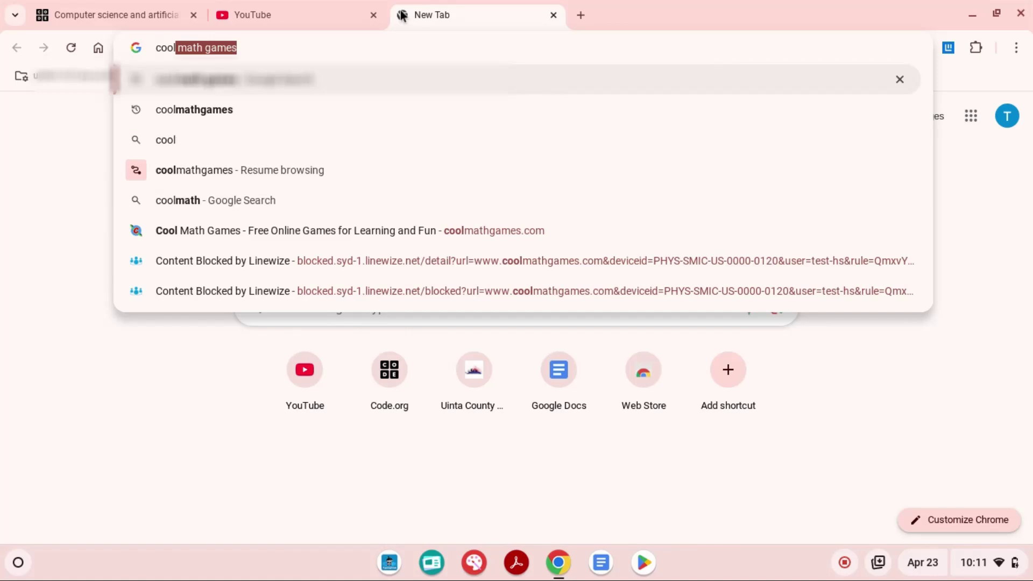
key("Return")
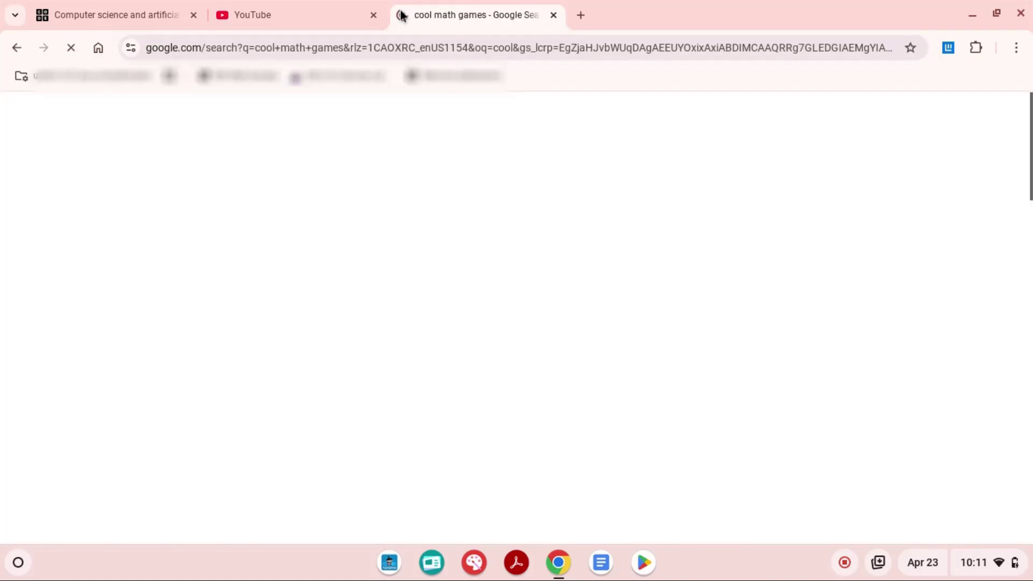
left_click(291, 261)
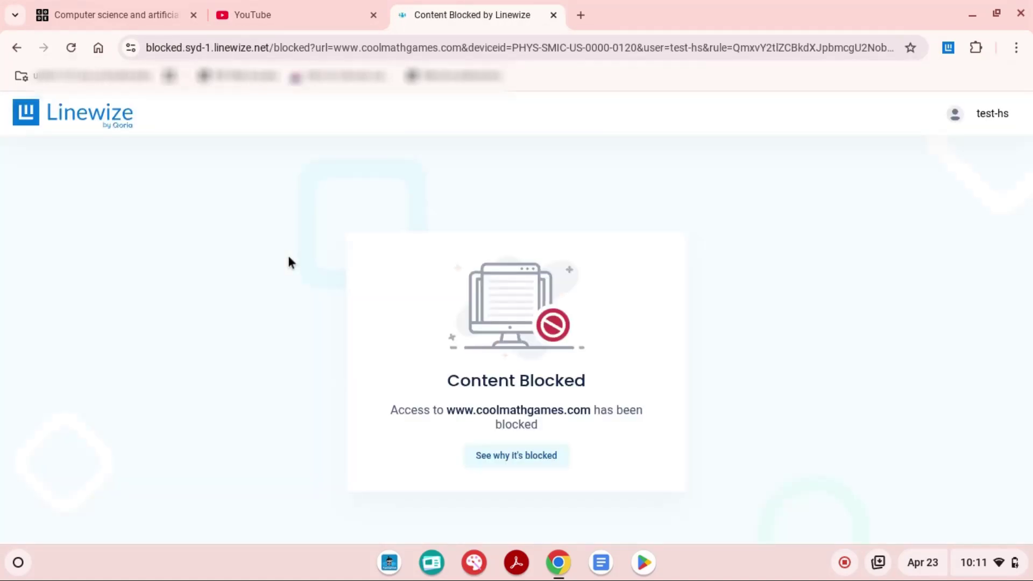
scroll(289, 262, "down", 1)
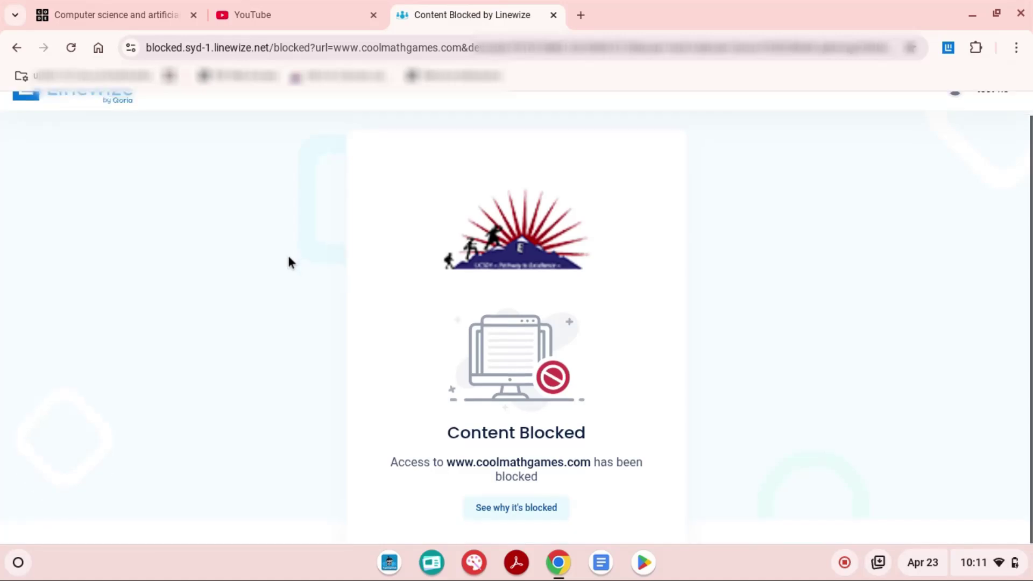
left_click(516, 508)
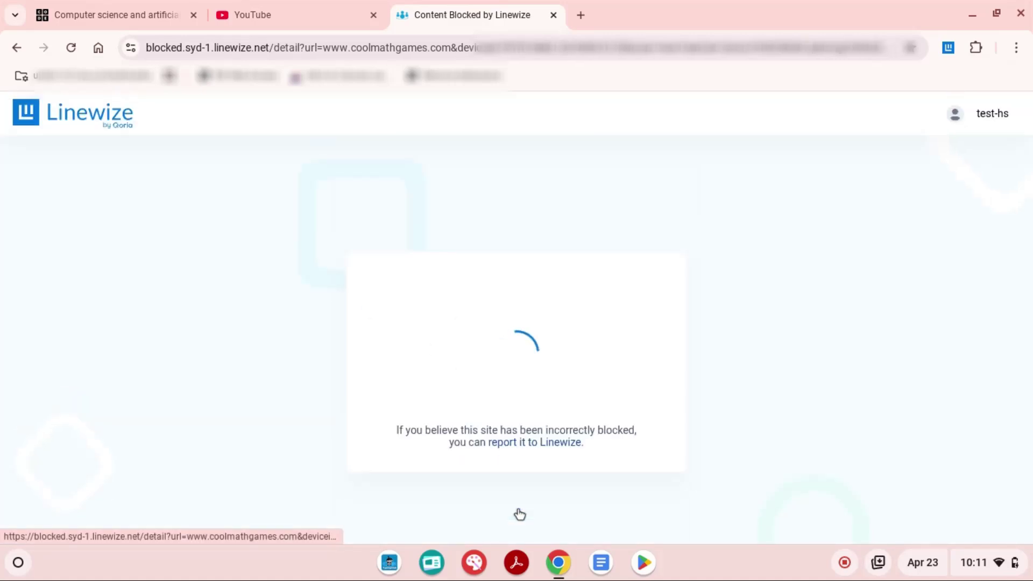
scroll(549, 457, "down", 2)
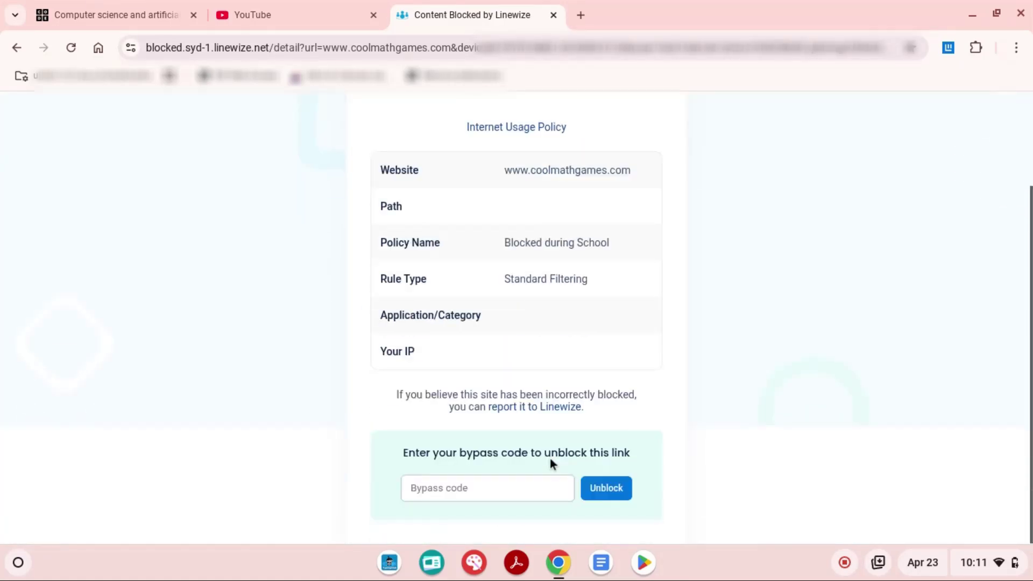
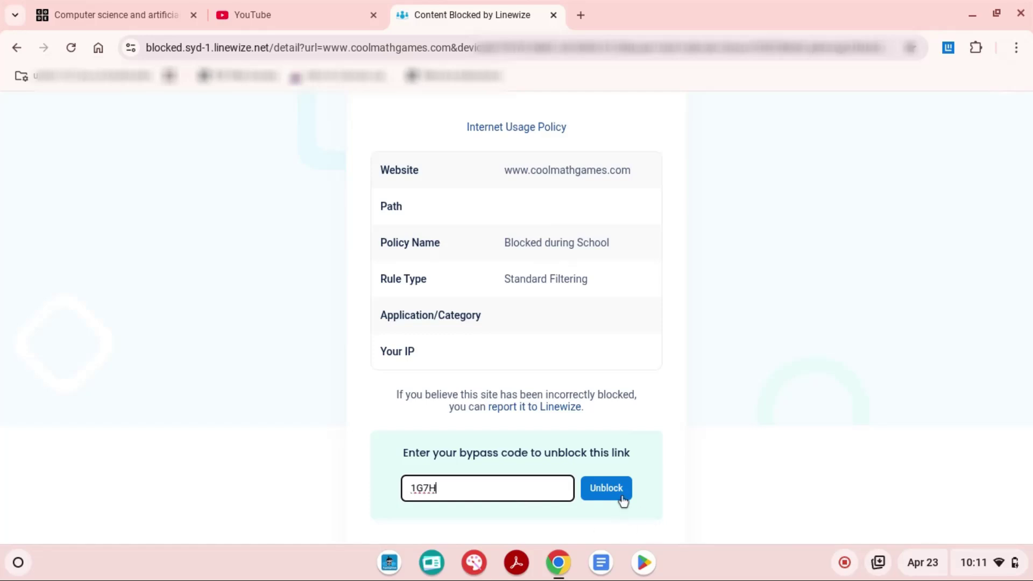
left_click(622, 499)
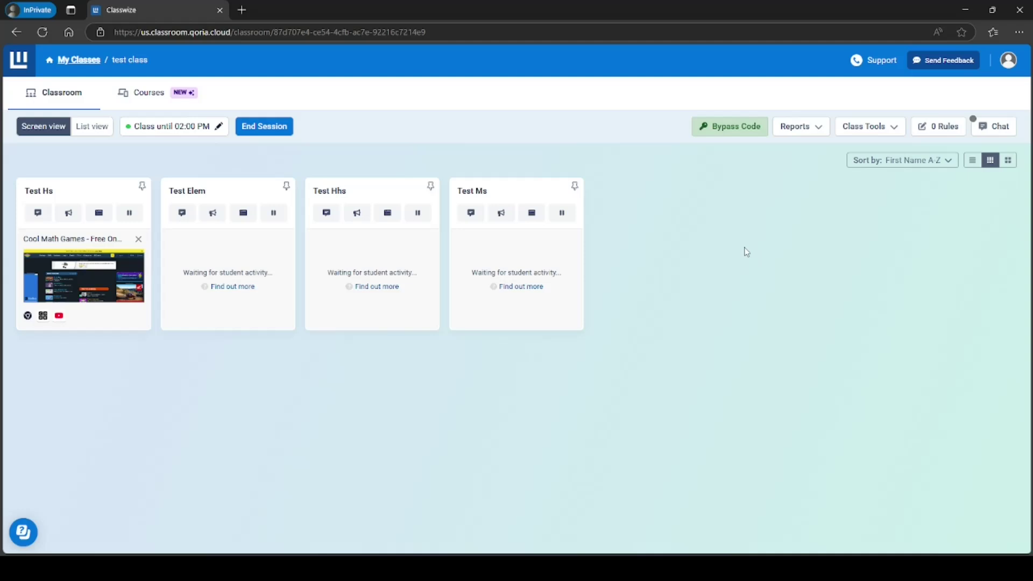
Step: Back in Classwize, stop the active class bypass code and show the Class Tools options
left_click(739, 126)
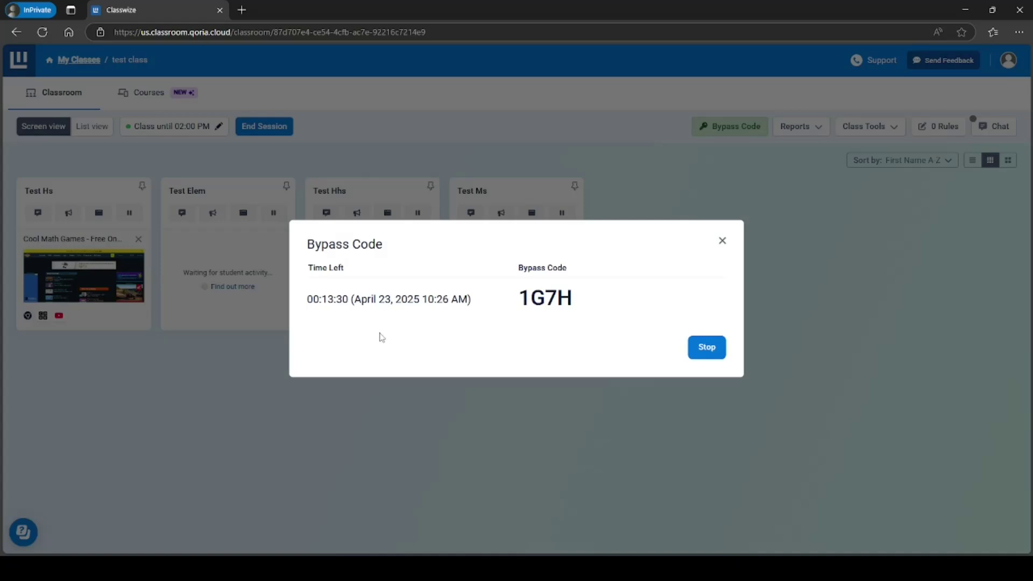
left_click(710, 348)
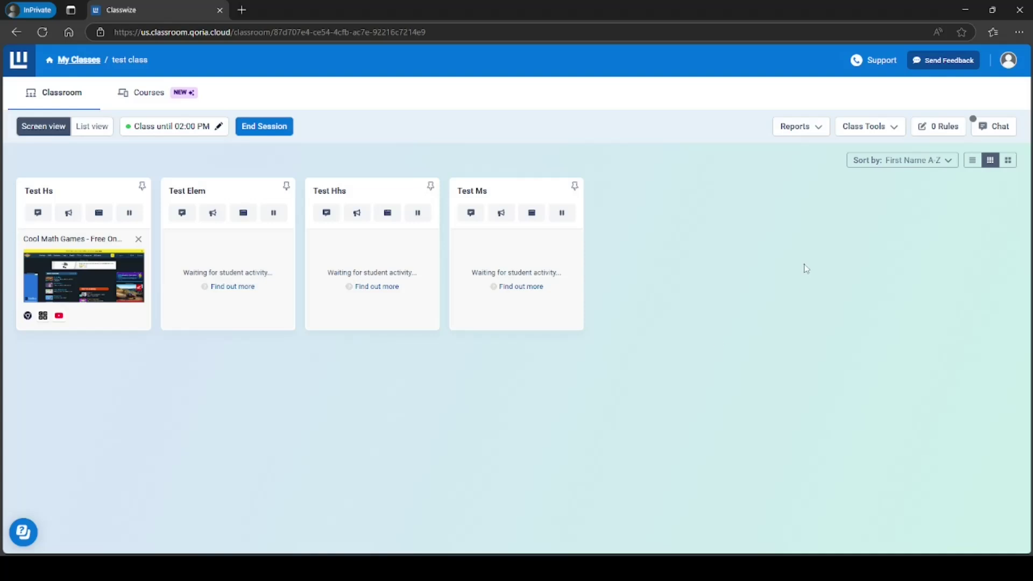
left_click(873, 125)
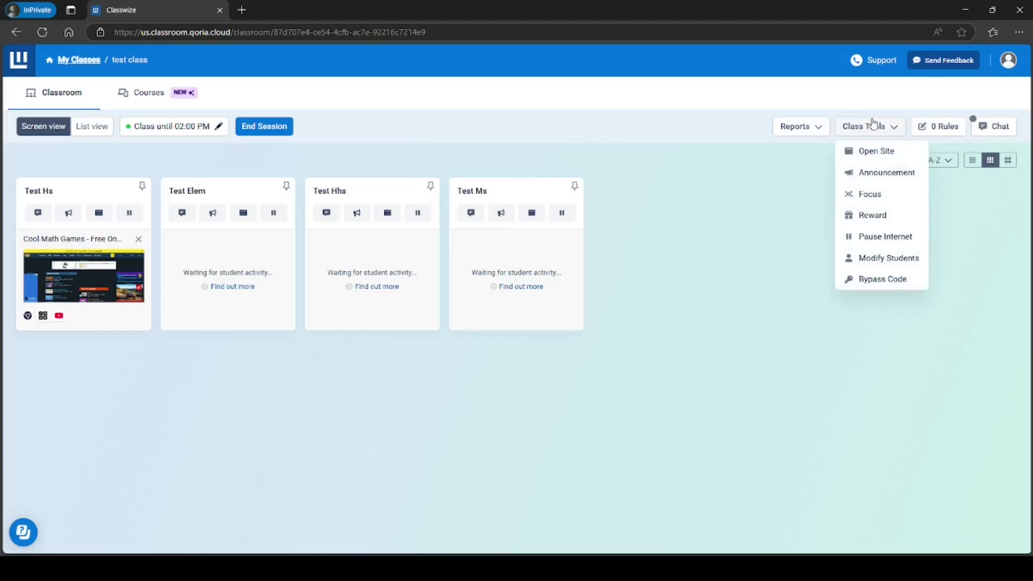